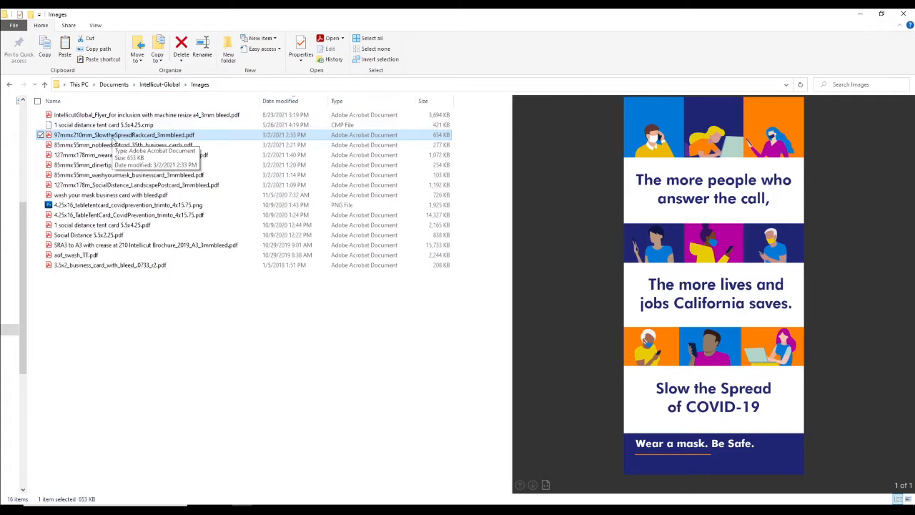
# - Open 97mmx210mm_SlowtheSpreadRackcard_3mmbleed.pdf in Acrobat and check its page size in the document properties
pyautogui.doubleClick(112, 140)
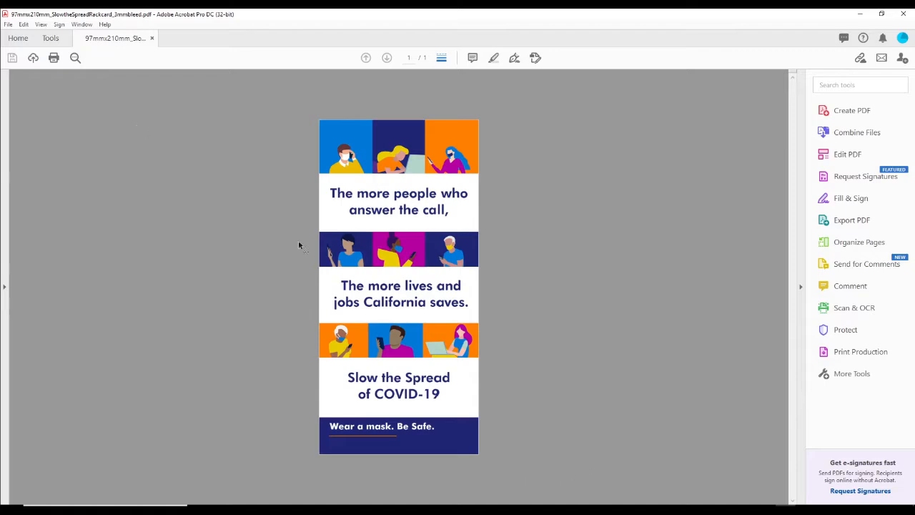
pyautogui.click(8, 24)
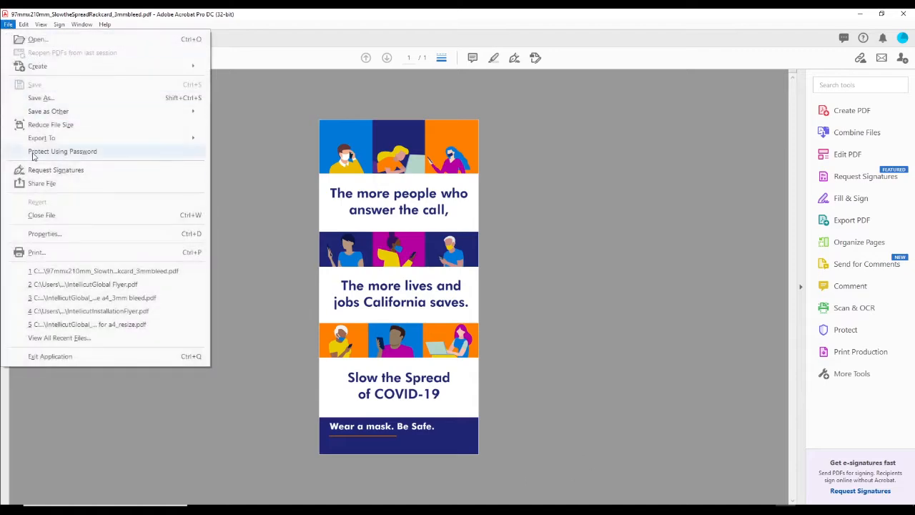
pyautogui.click(55, 234)
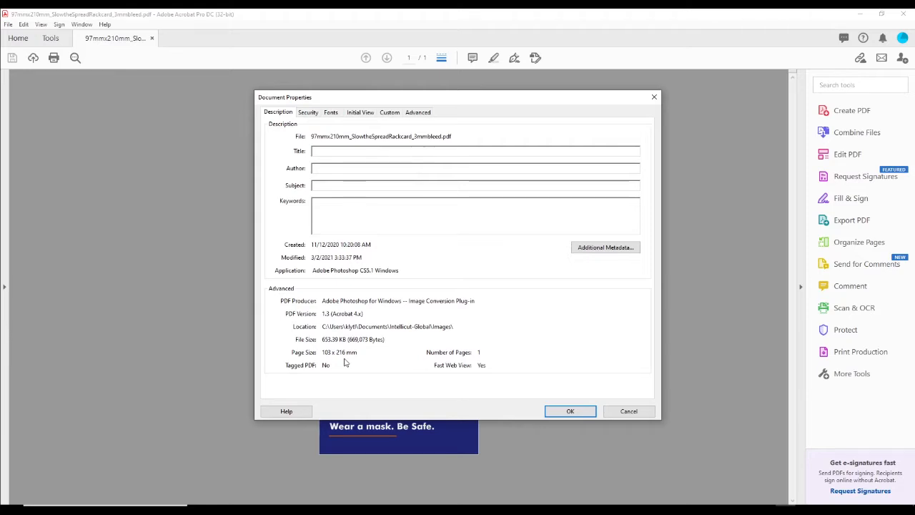
pyautogui.click(629, 412)
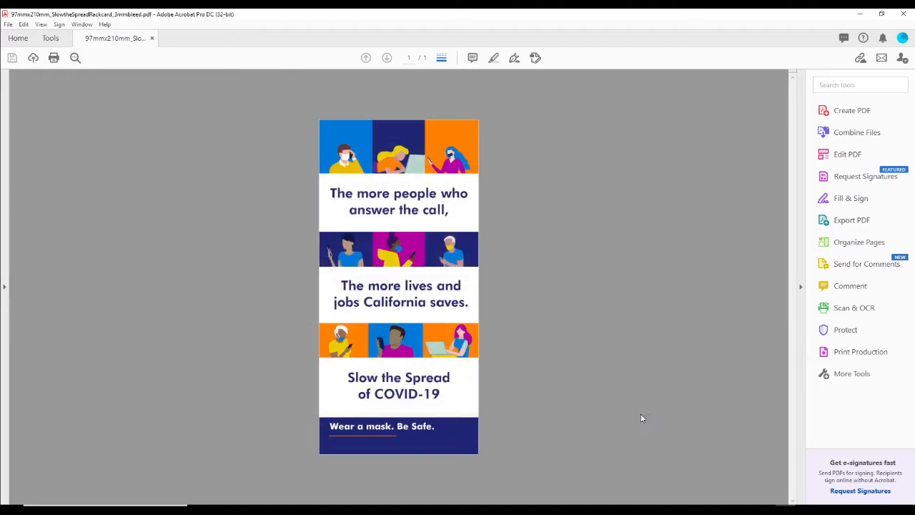
pyautogui.click(866, 16)
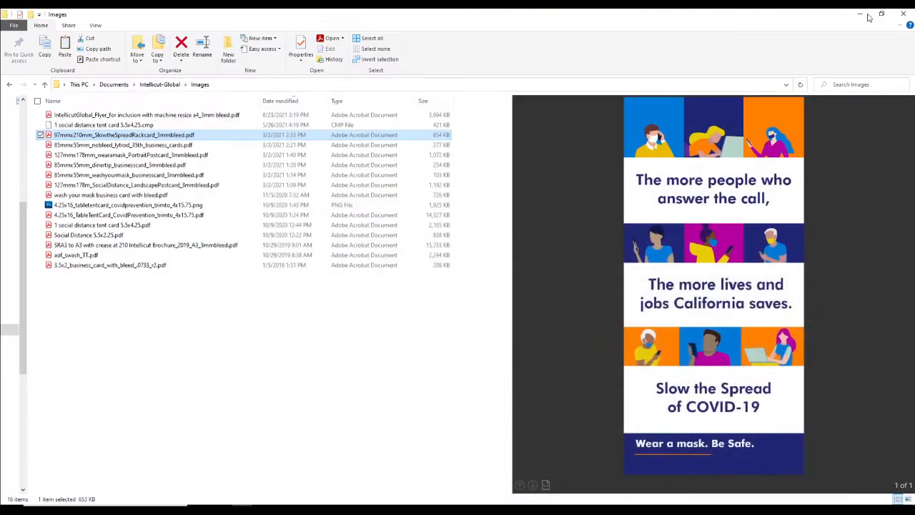
# - Switch to Intellicut/Global and start a new job from the Bespoke Template with SRA3 (320x450) paper
pyautogui.click(525, 509)
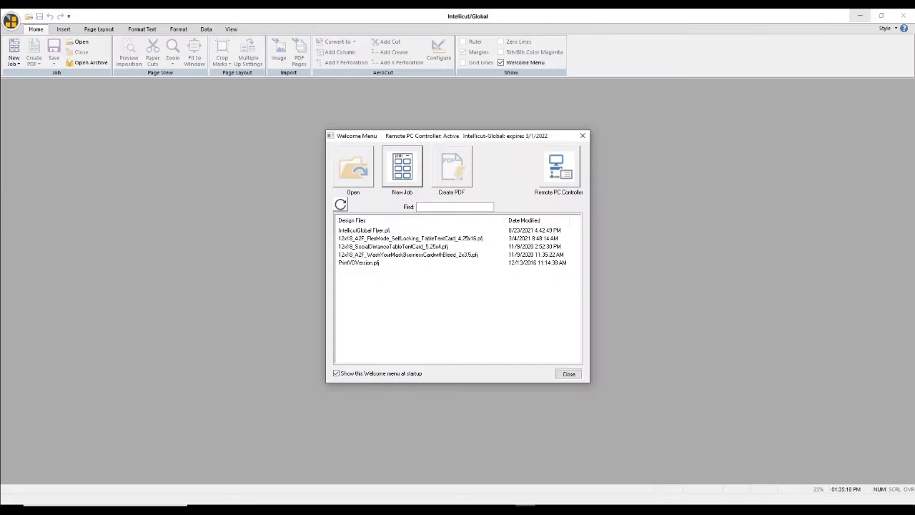
pyautogui.click(411, 184)
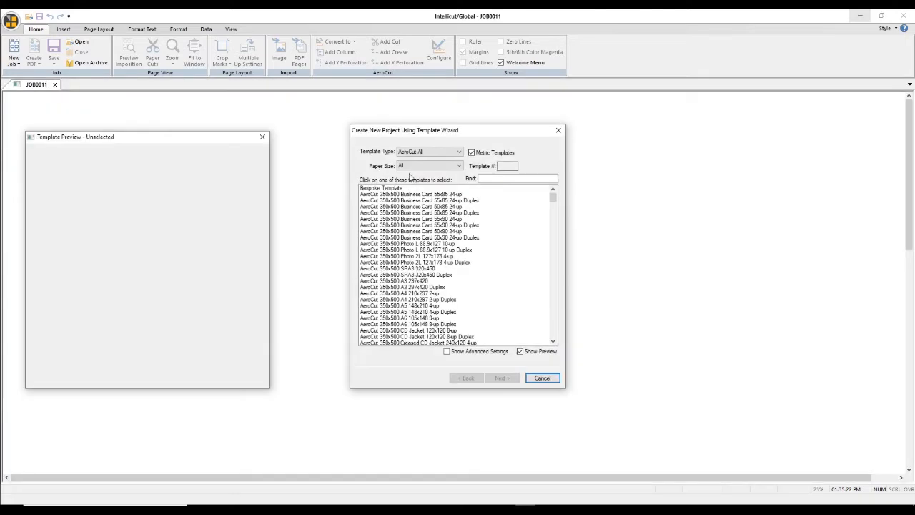
pyautogui.click(414, 169)
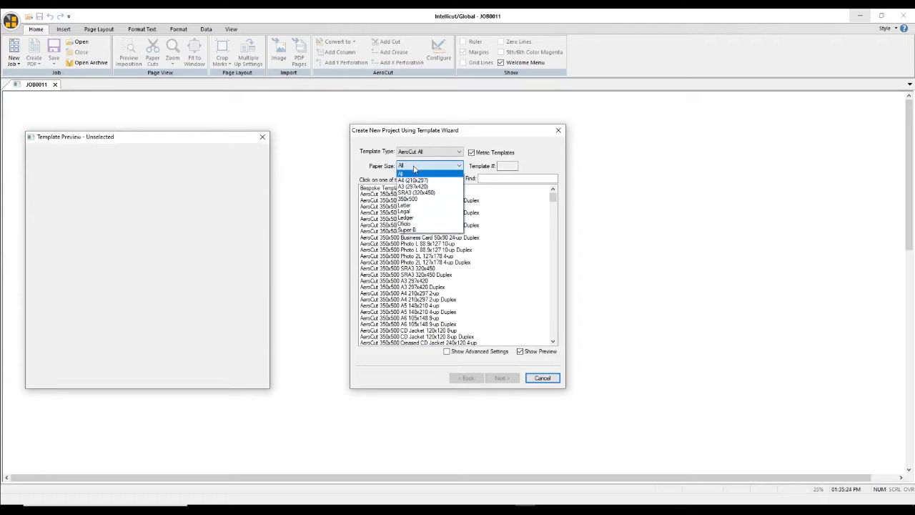
pyautogui.click(444, 193)
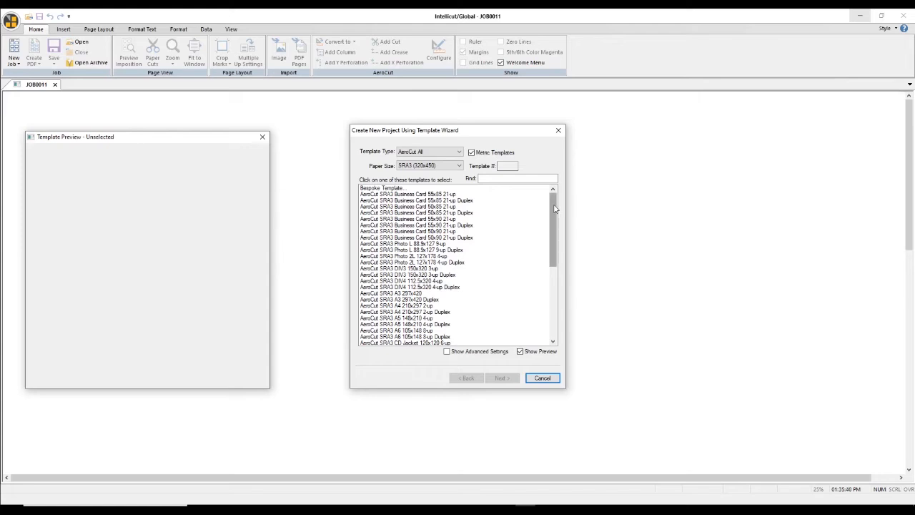
pyautogui.moveTo(553, 210); pyautogui.dragTo(545, 280)
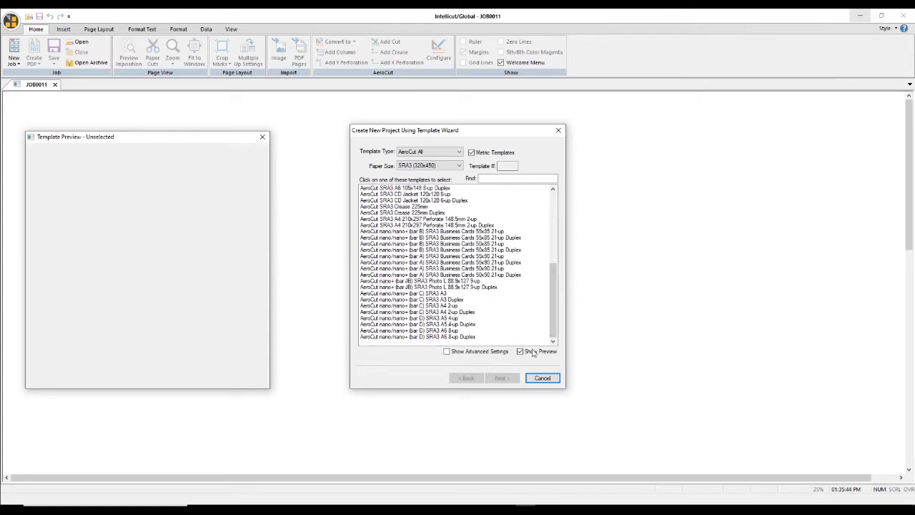
pyautogui.moveTo(555, 324); pyautogui.dragTo(549, 233)
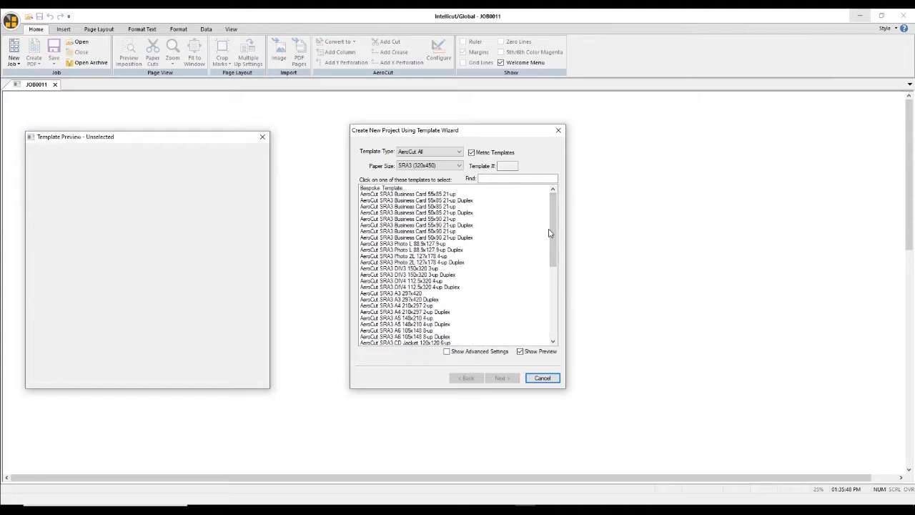
pyautogui.click(369, 189)
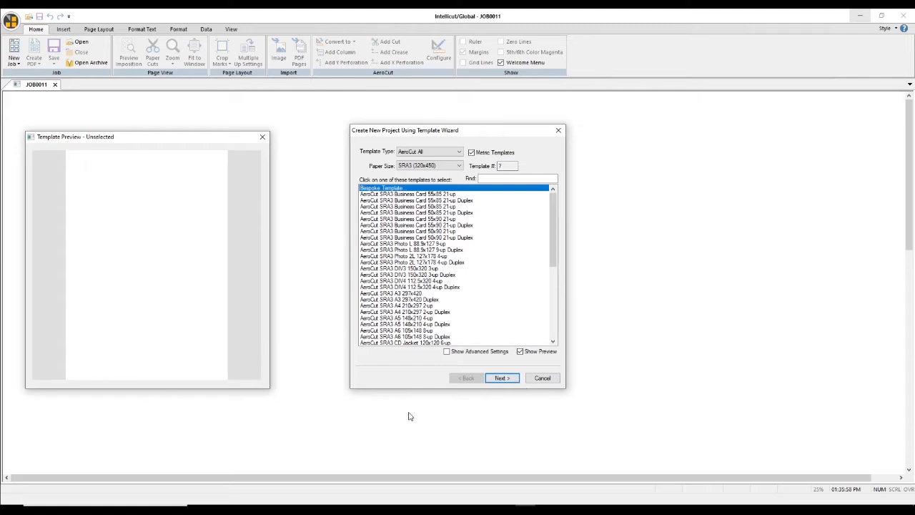
pyautogui.click(504, 379)
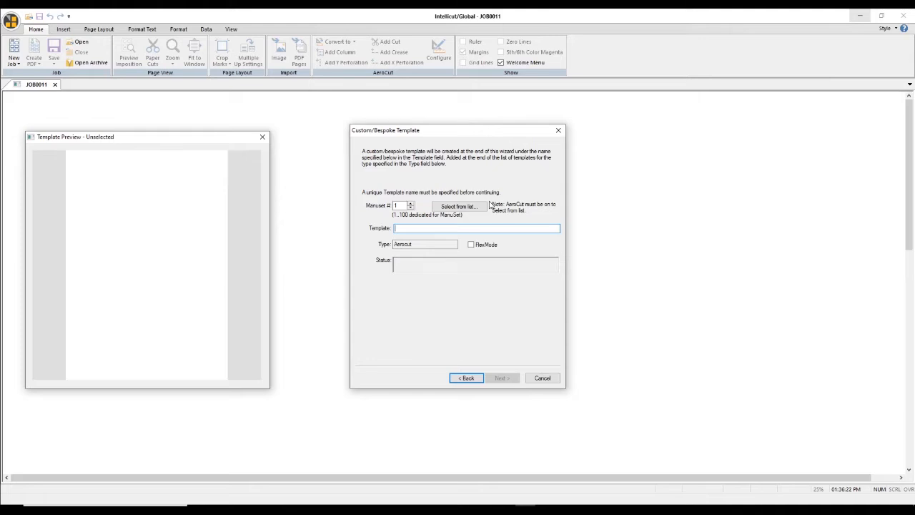
# - Choose slot 9 from the AeroCut's stored ManuSet job list as the template number
pyautogui.click(461, 206)
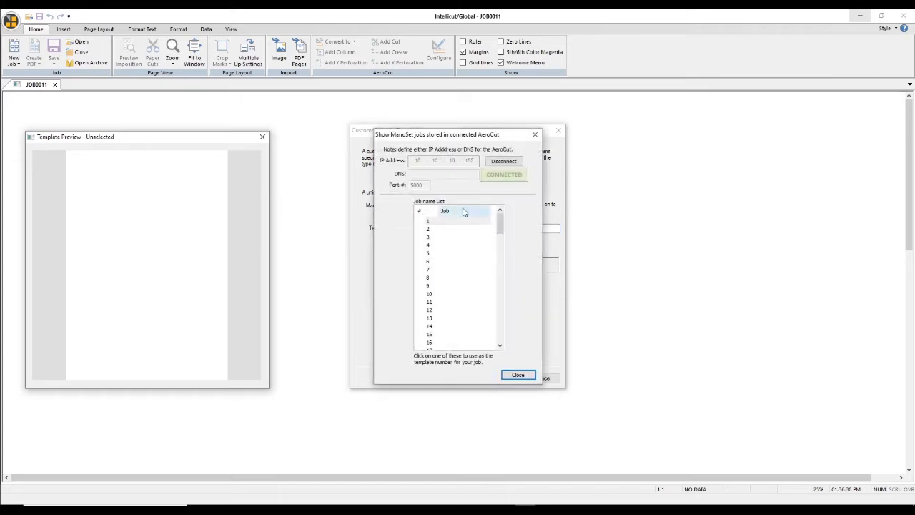
pyautogui.moveTo(500, 226)
pyautogui.mouseDown()
pyautogui.moveTo(501, 336)
pyautogui.moveTo(504, 230)
pyautogui.mouseUp()
pyautogui.click(458, 253)
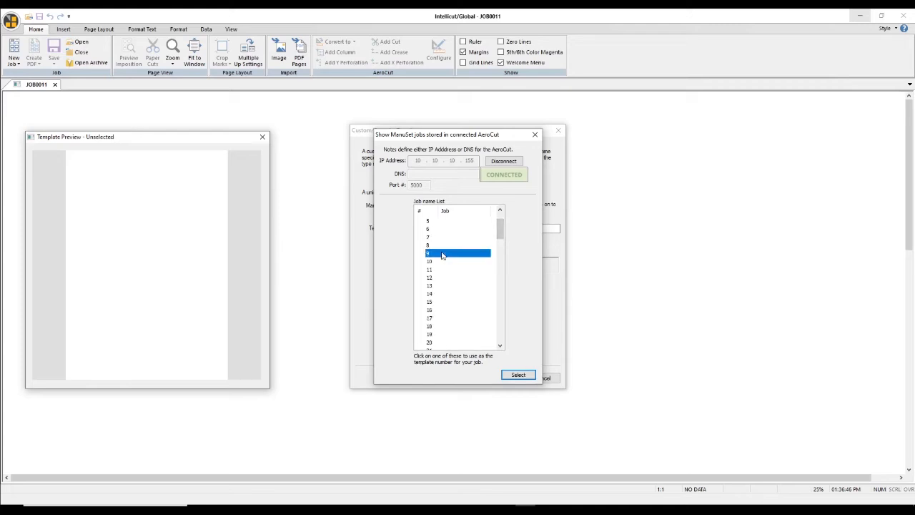
pyautogui.click(518, 375)
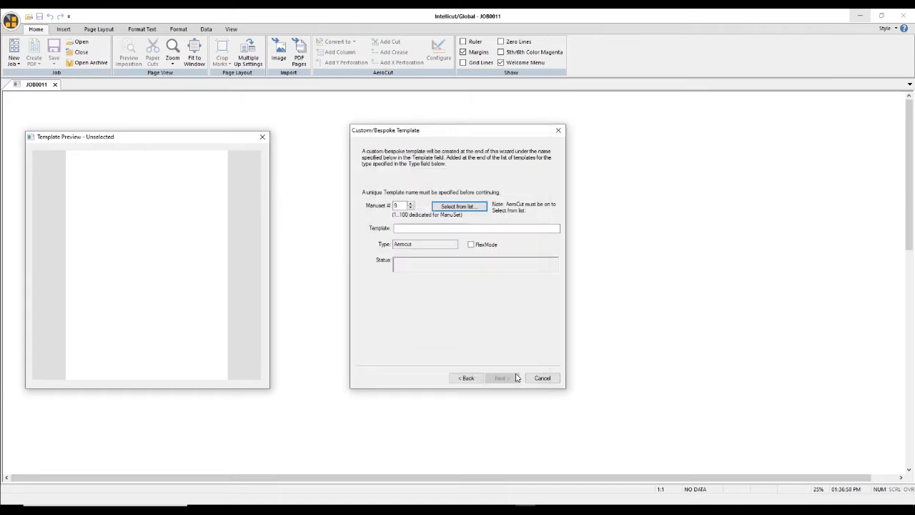
# - Name the custom template "97x210 Rackcard" and continue to the page and paper sizes
pyautogui.click(423, 228)
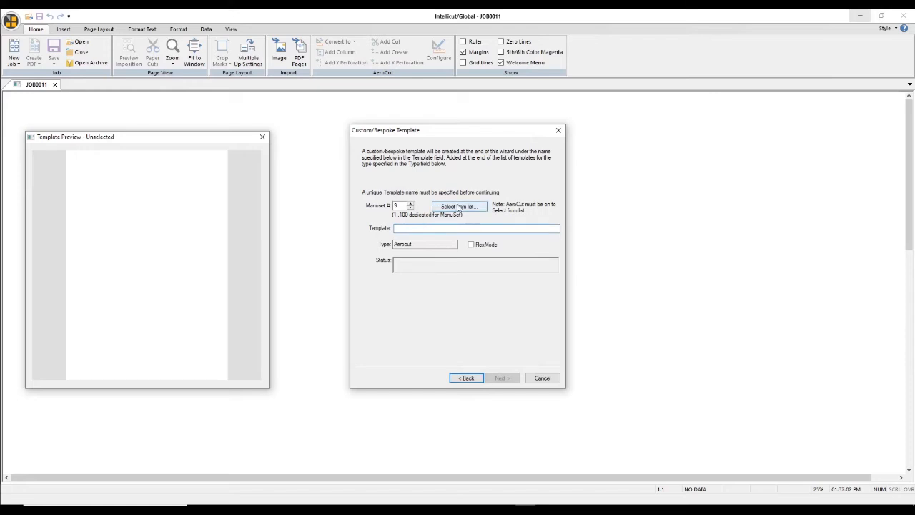
pyautogui.write('9')
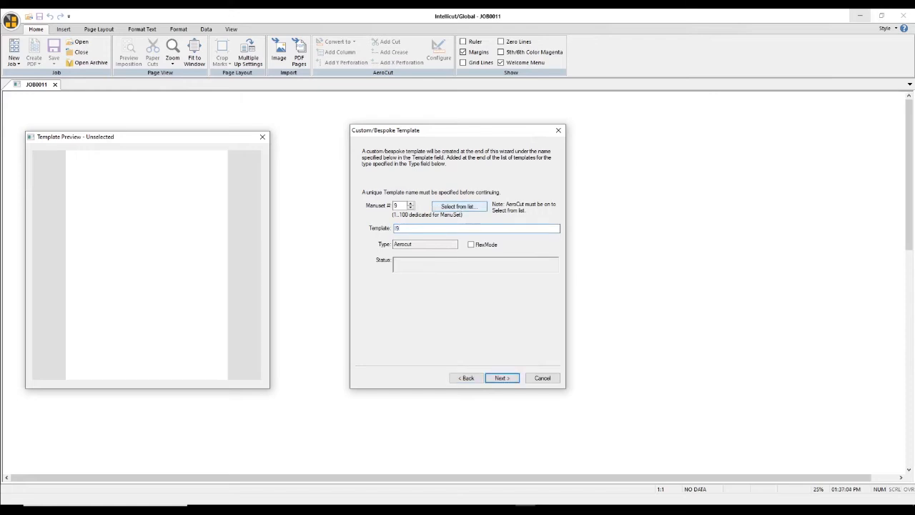
pyautogui.write('7xx')
pyautogui.write('210')
pyautogui.write(' Rackcar')
pyautogui.write('d')
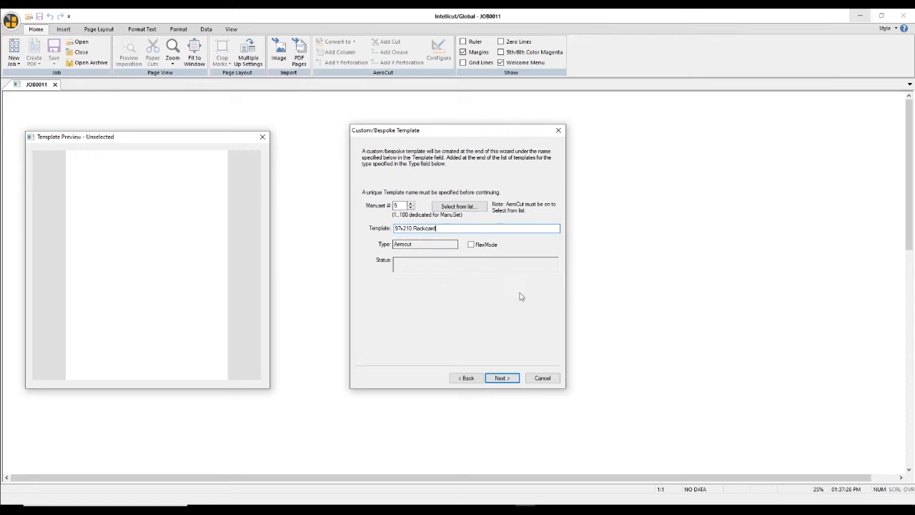
pyautogui.click(501, 378)
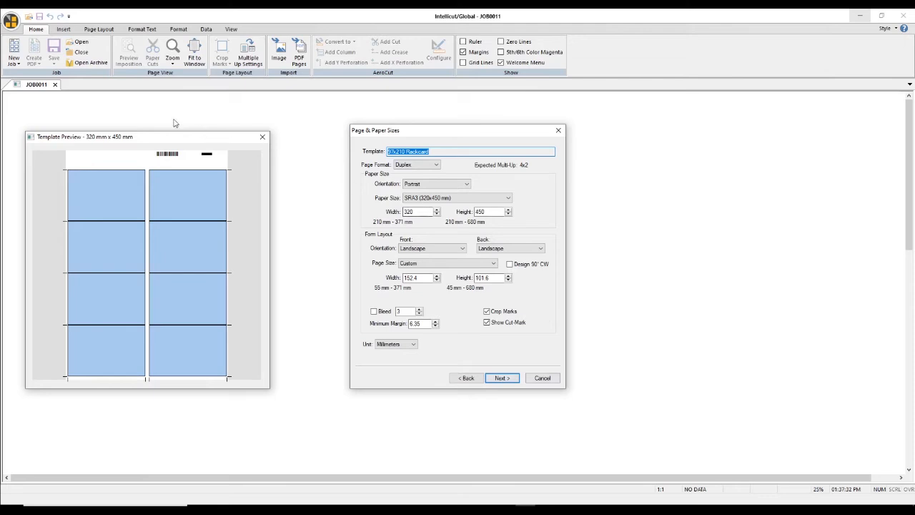
# - Set the paper orientation to Landscape and the front form layout orientation to Portrait
pyautogui.moveTo(179, 139); pyautogui.dragTo(225, 139)
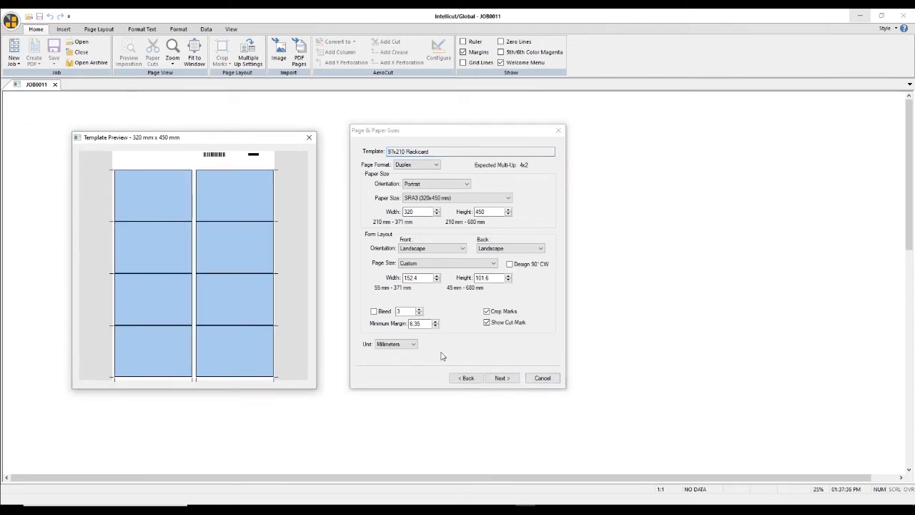
pyautogui.click(438, 185)
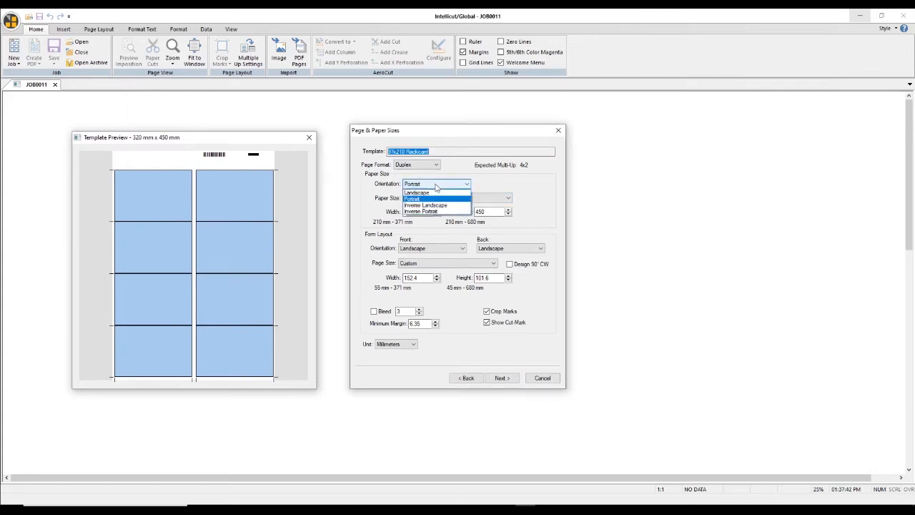
pyautogui.click(433, 193)
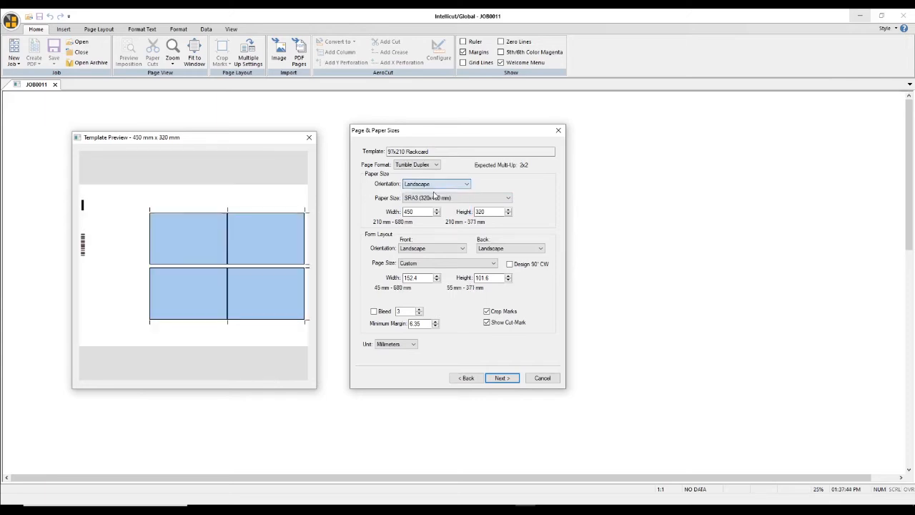
pyautogui.click(427, 248)
pyautogui.click(426, 264)
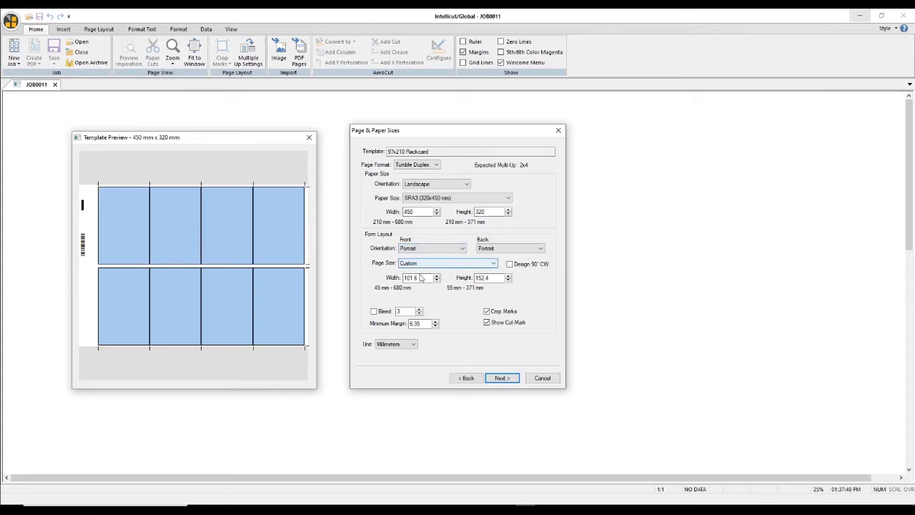
# - Set the form's page size to 97 mm wide by 210 mm high and enable the 3 mm bleed
pyautogui.doubleClick(422, 278)
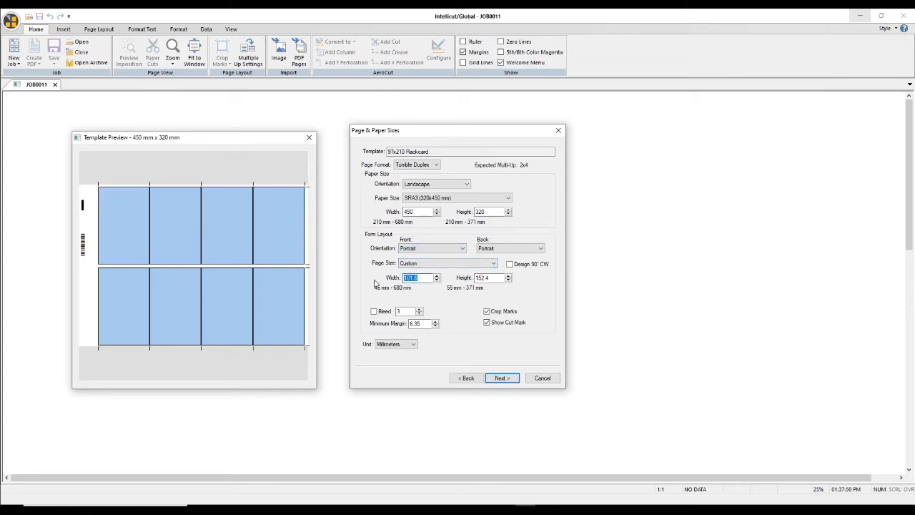
pyautogui.write('97')
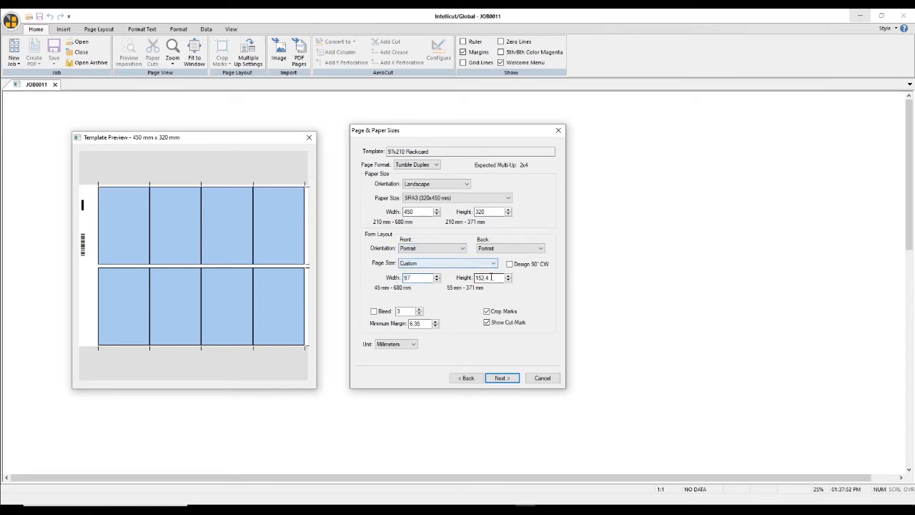
pyautogui.doubleClick(491, 278)
pyautogui.write('210')
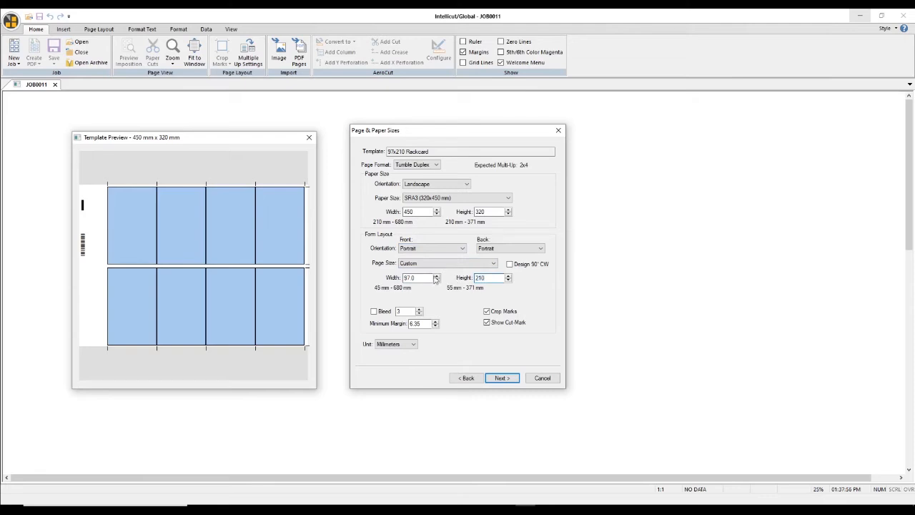
pyautogui.click(381, 315)
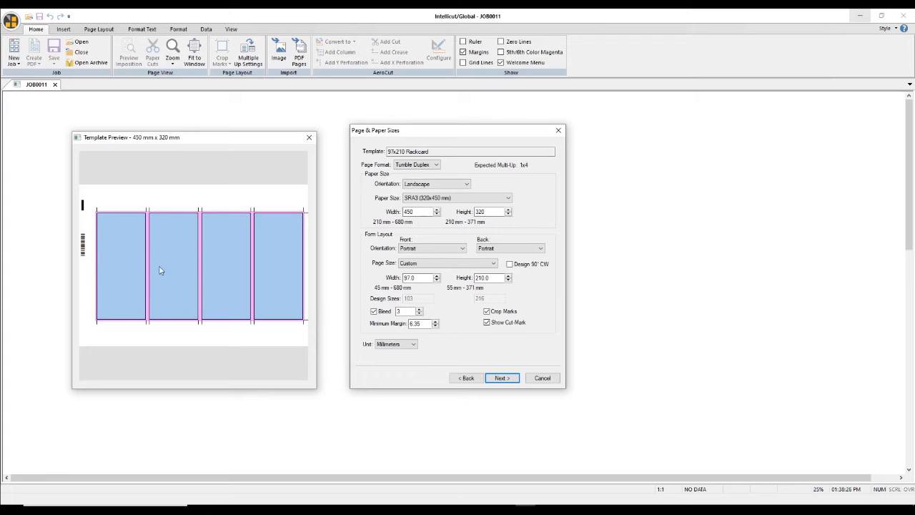
# - Change the paper orientation to Portrait and continue to the template's multi-up settings
pyautogui.click(425, 186)
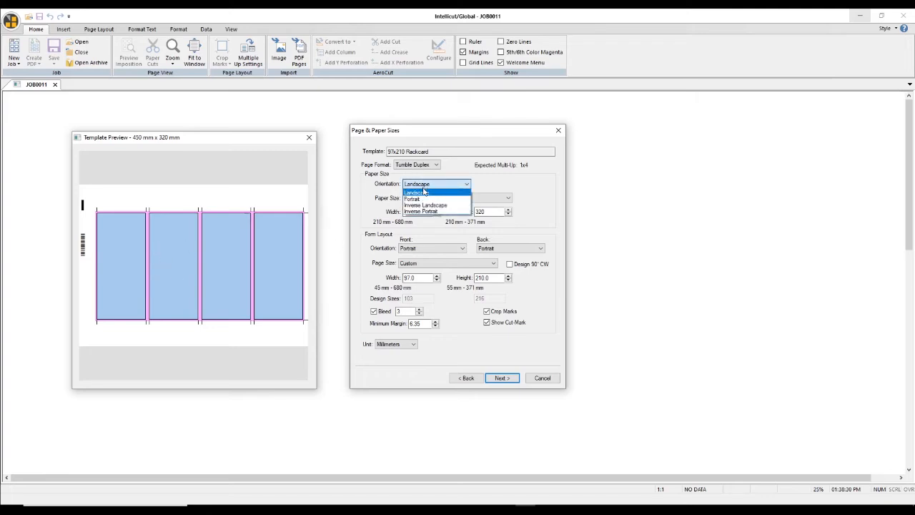
pyautogui.click(426, 200)
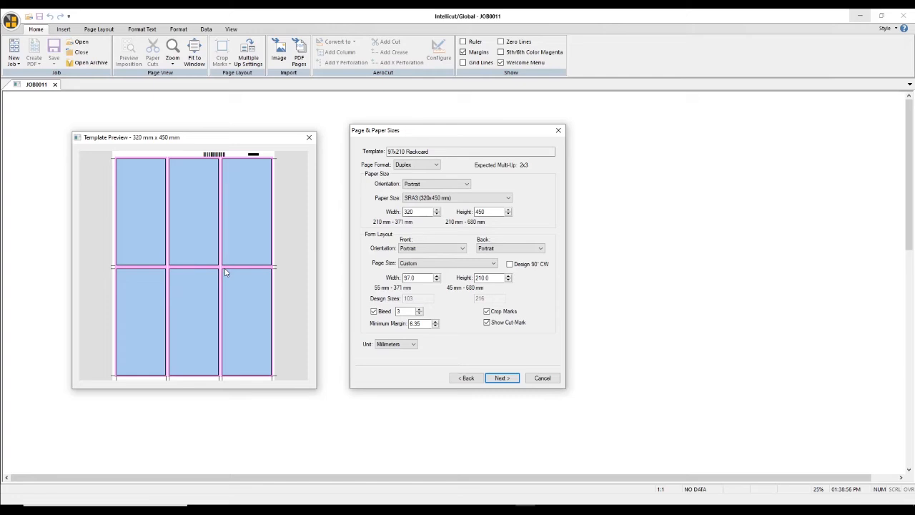
pyautogui.click(503, 378)
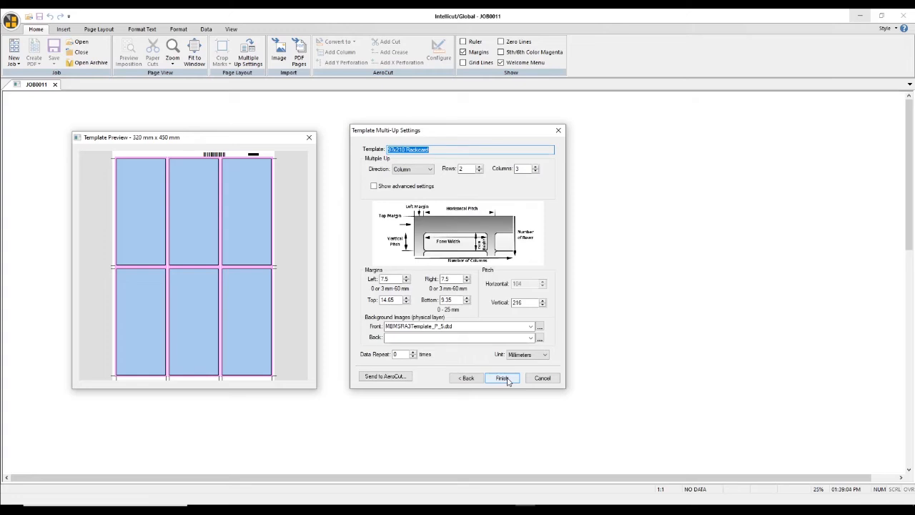
# - Send the rack card template to the connected AeroCut as job 97x210_Rackcar in slot 9
pyautogui.click(503, 379)
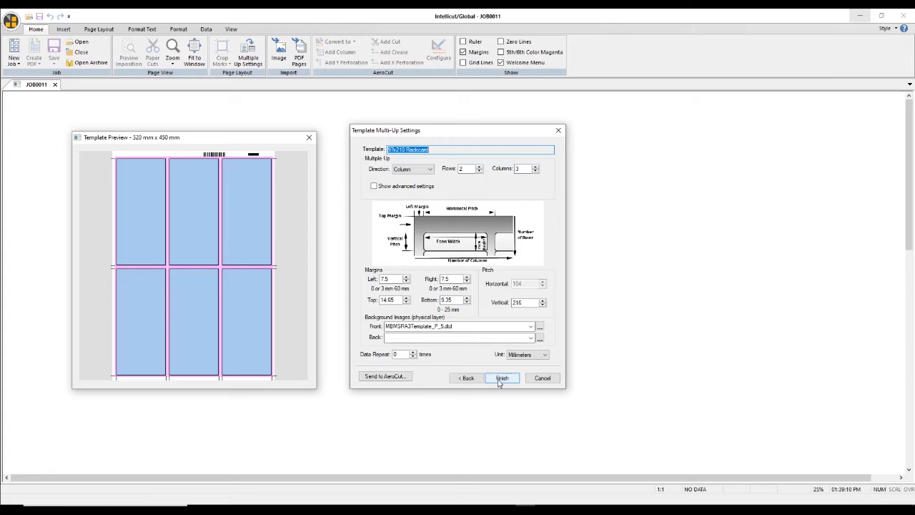
pyautogui.click(381, 378)
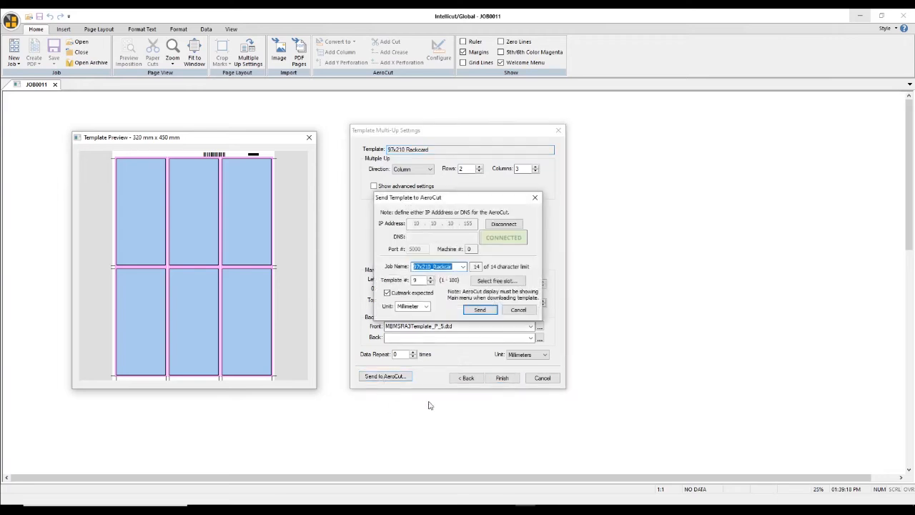
pyautogui.click(478, 310)
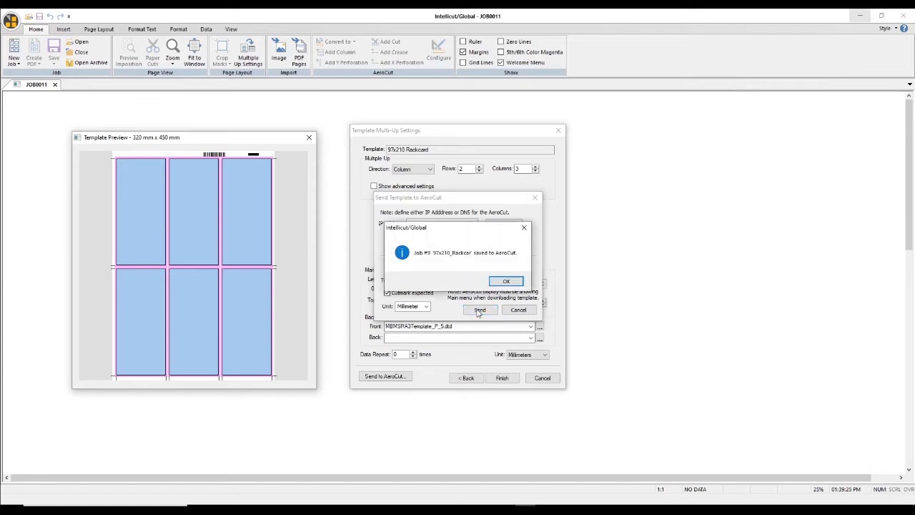
pyautogui.click(507, 281)
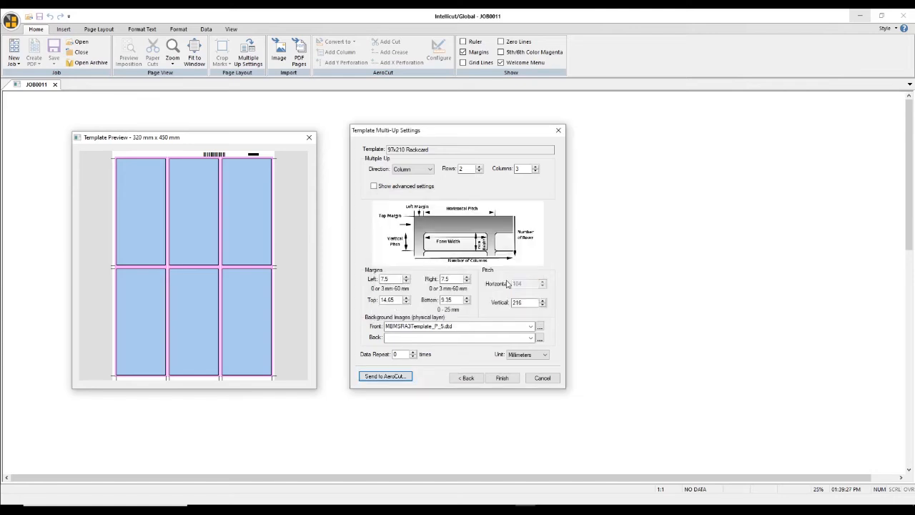
# - Finish the multi-up setup and save the 97x210 Rackcard template, dismissing the messages
pyautogui.click(507, 378)
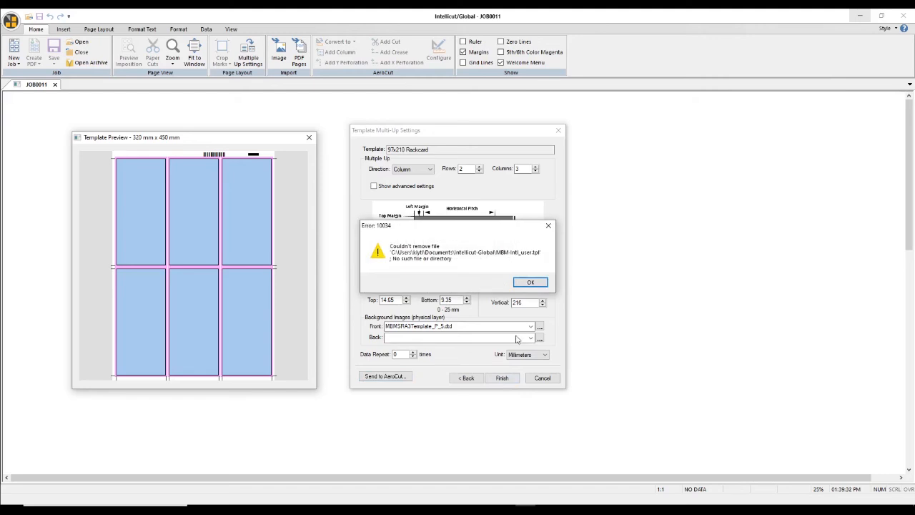
pyautogui.click(526, 284)
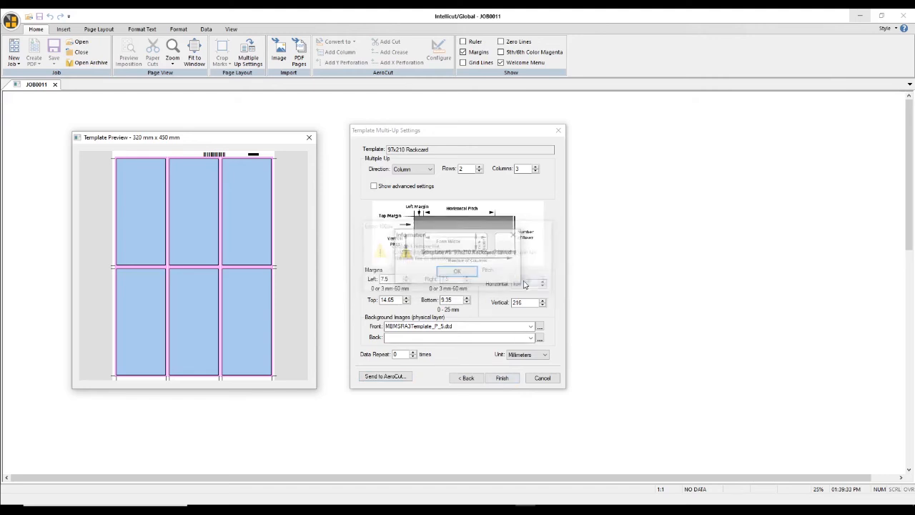
pyautogui.click(458, 273)
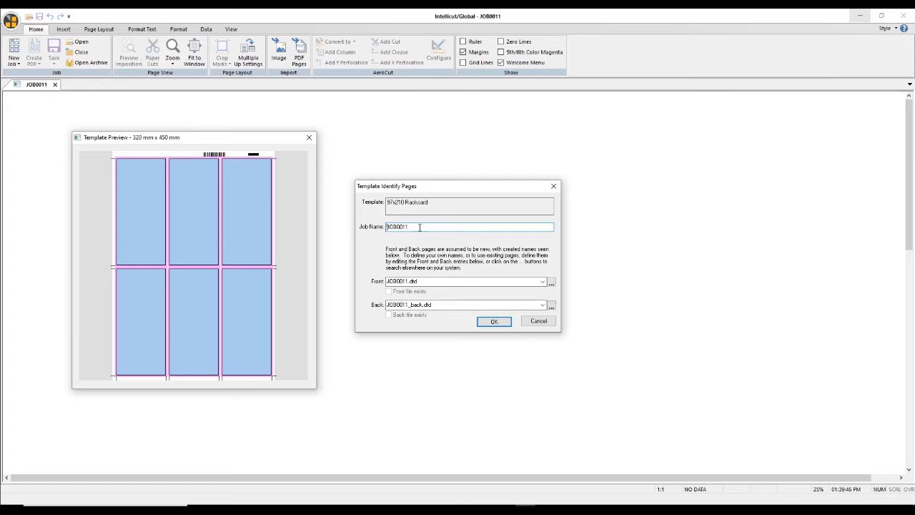
# - Name the job COVID 19 Tips, apply that name to its front and back pages, and create the job
pyautogui.moveTo(420, 227); pyautogui.dragTo(372, 238)
pyautogui.write('D')
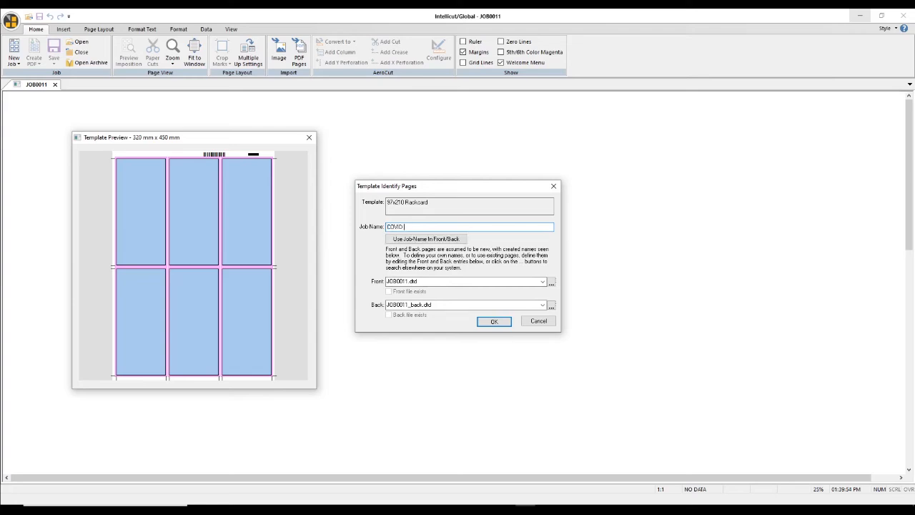
pyautogui.write('DVID 19 Tips')
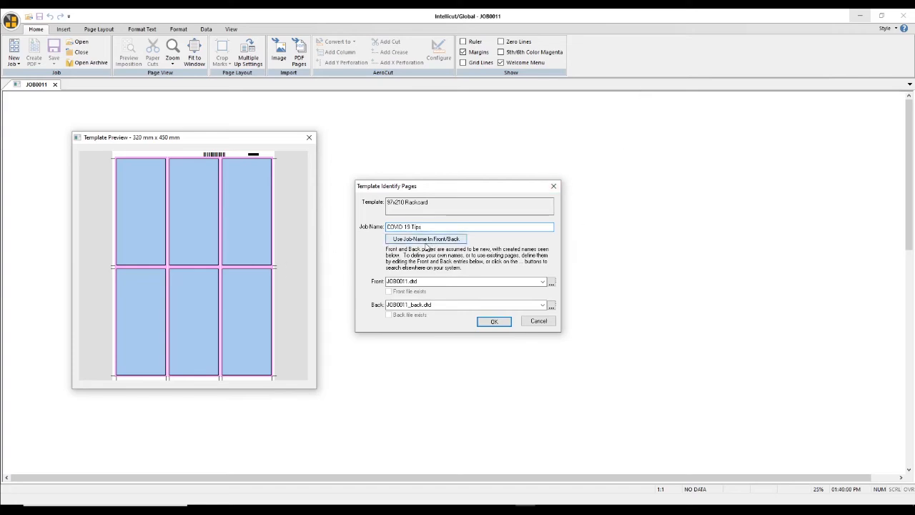
pyautogui.click(428, 244)
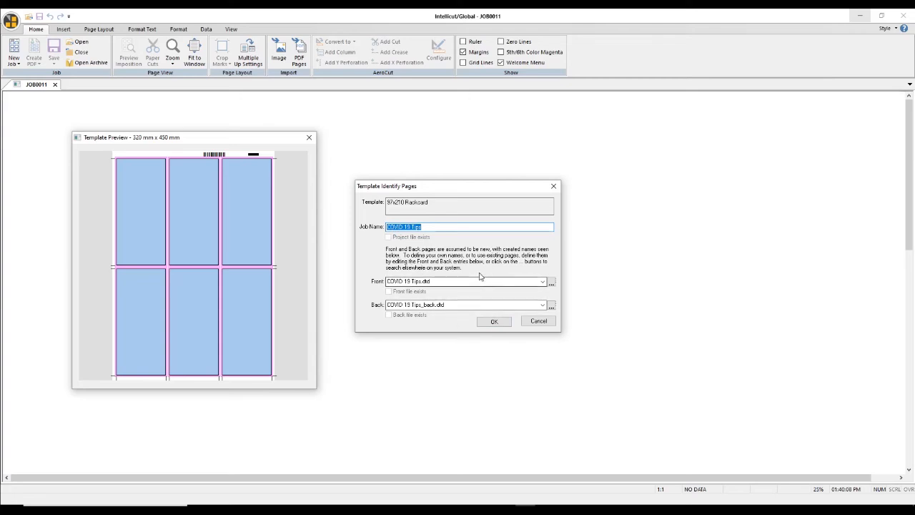
pyautogui.click(500, 321)
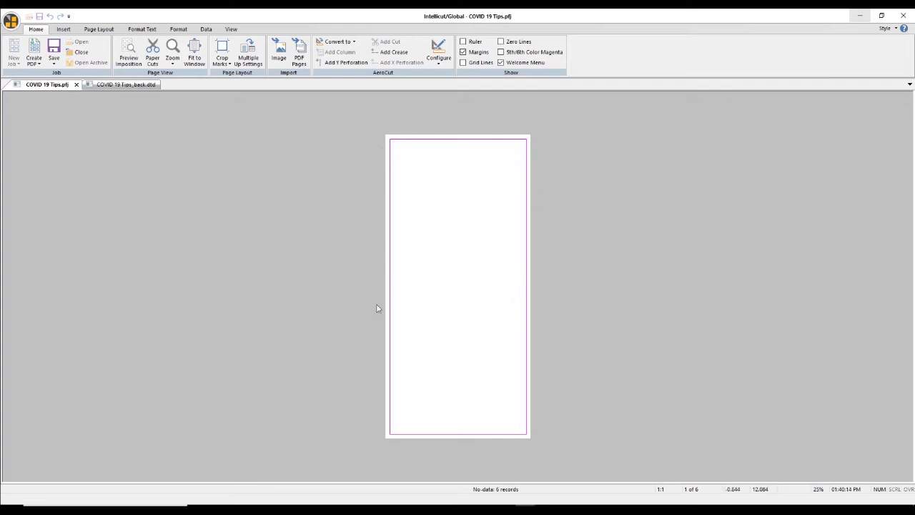
# - Import the 97mmx210mm_SlowtheSpreadRackcard artwork onto the front page, cropped at the page boundary
pyautogui.click(299, 47)
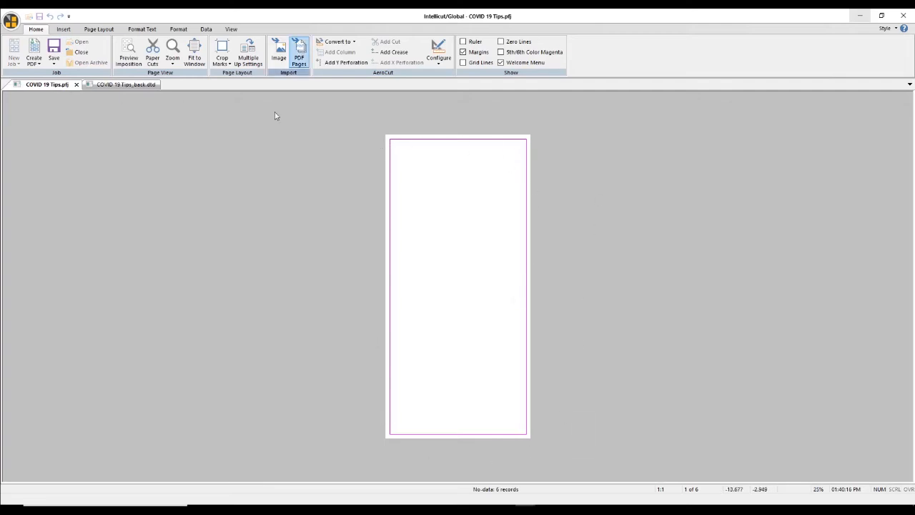
pyautogui.click(279, 52)
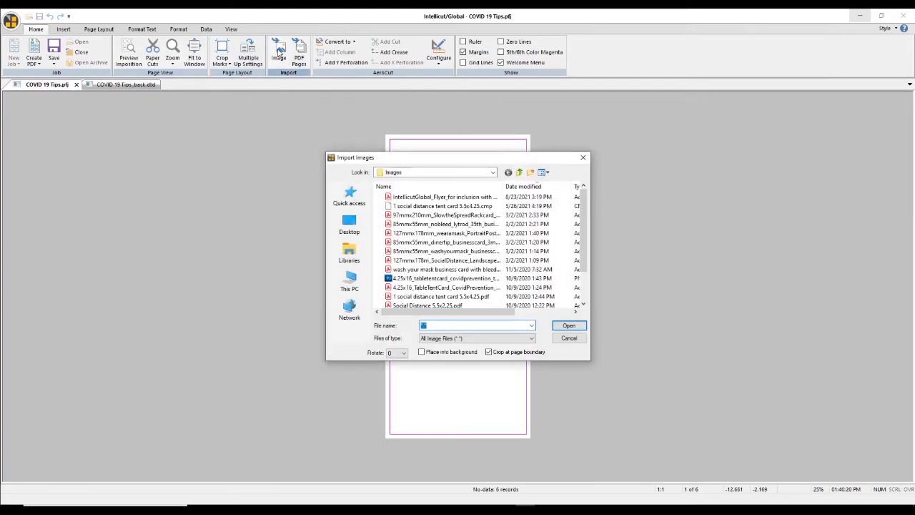
pyautogui.click(421, 215)
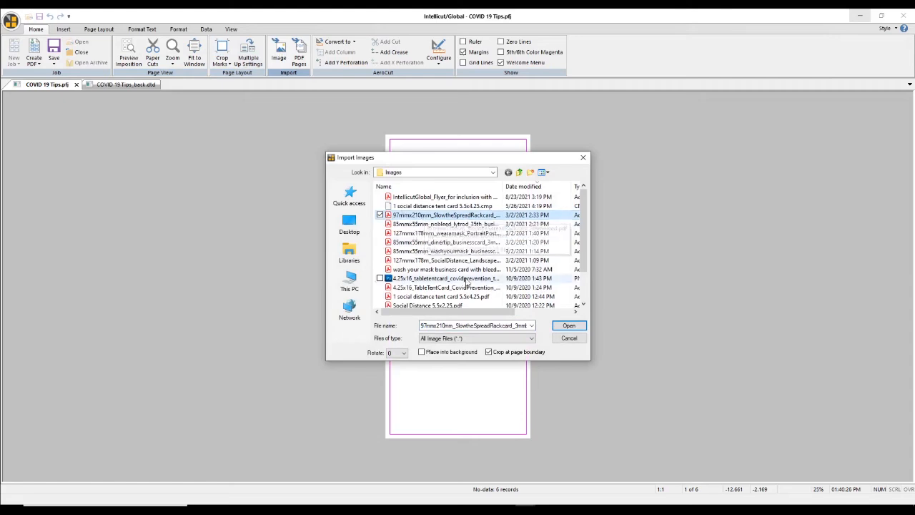
pyautogui.click(577, 330)
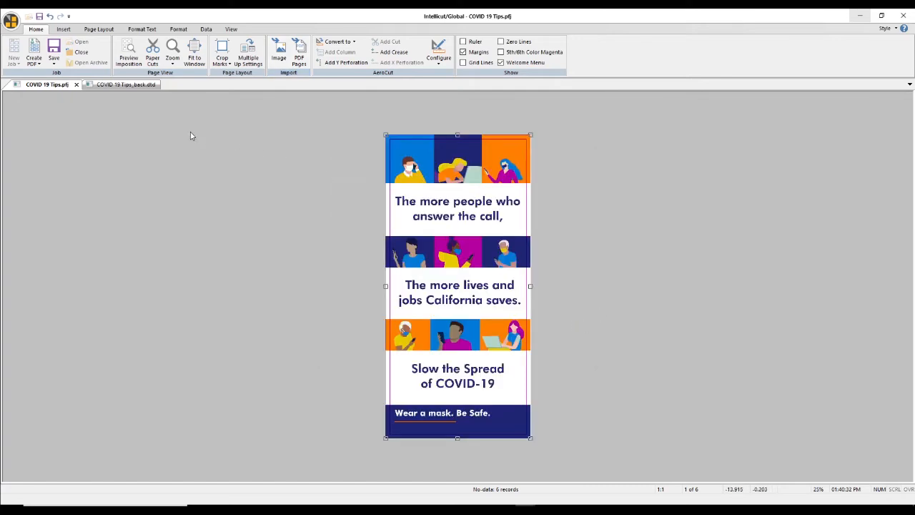
# - Create the imposed print file as COVID 19 Tips.pdf in the Output folder and view the PDF
pyautogui.click(32, 52)
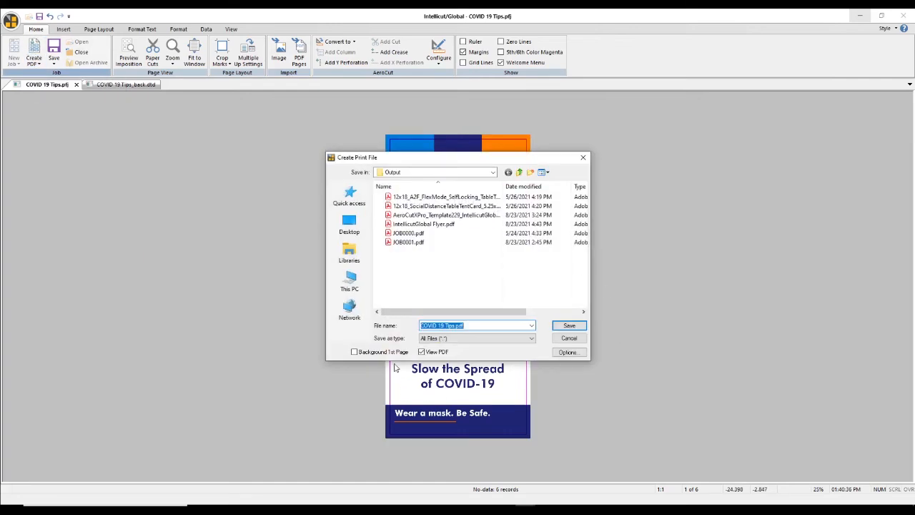
pyautogui.click(567, 326)
pyautogui.click(486, 283)
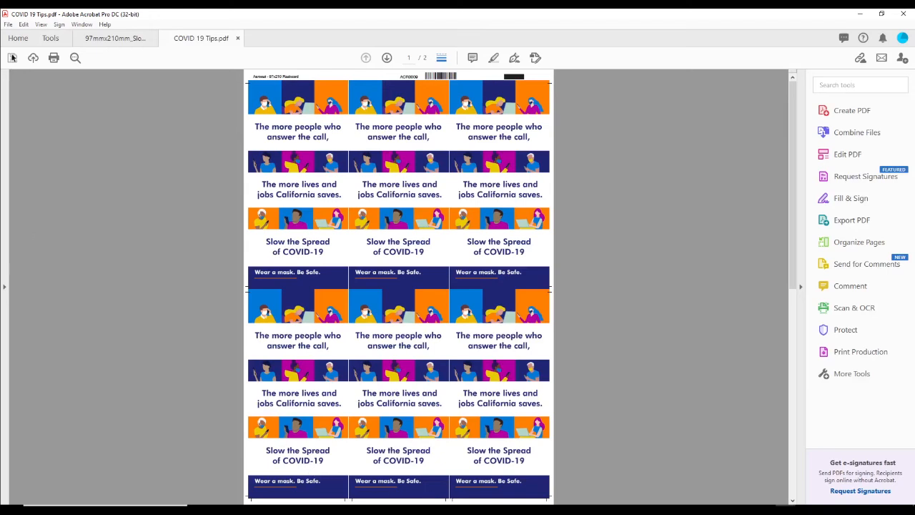
# - Preview the PDF's print setup for the Xerox EX-i C60-C70 Printer without printing, and examine the sheet's barcode and registration mark
pyautogui.click(8, 24)
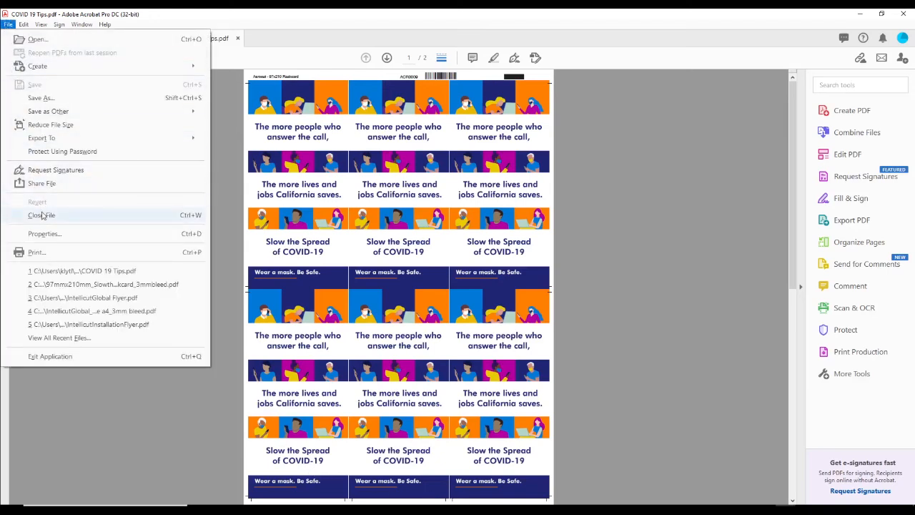
pyautogui.click(53, 253)
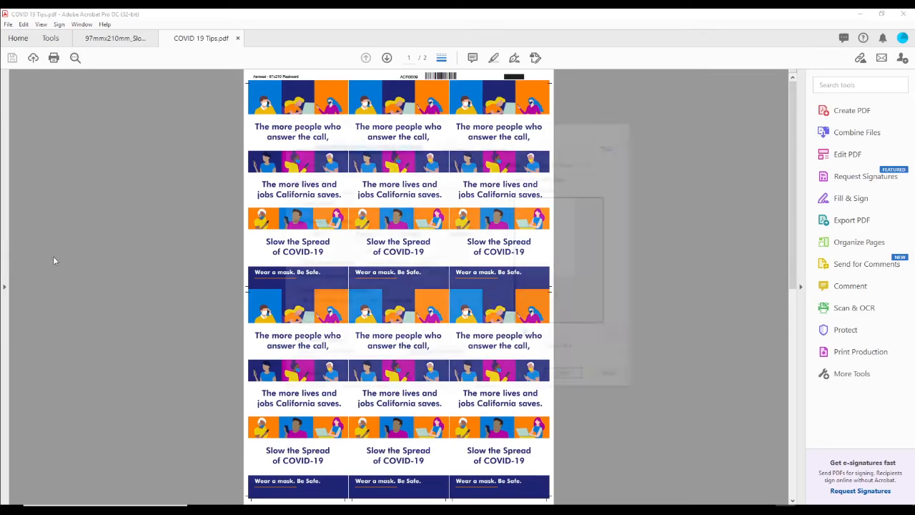
pyautogui.click(359, 146)
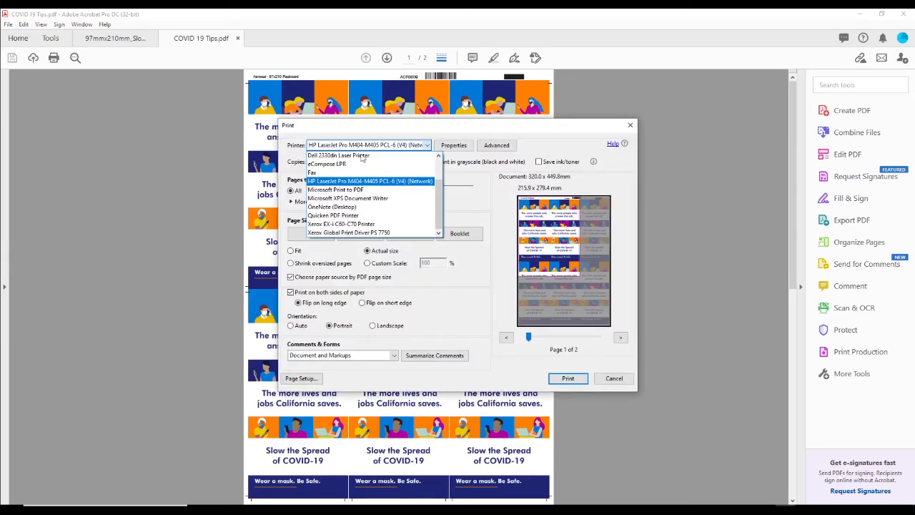
pyautogui.click(416, 225)
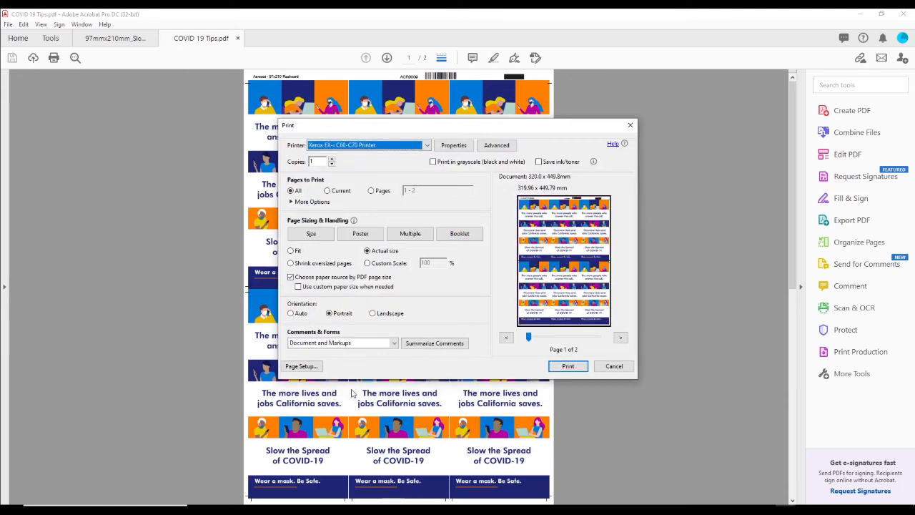
pyautogui.click(625, 369)
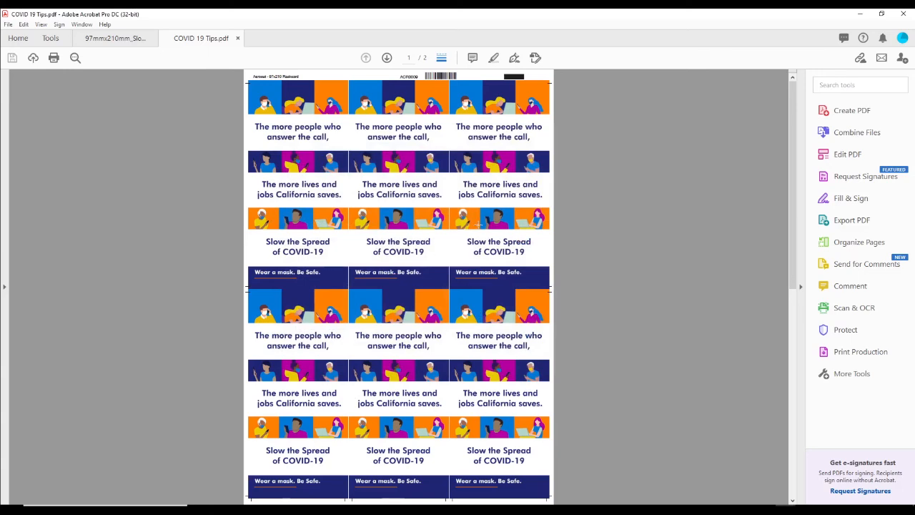
pyautogui.click(476, 139)
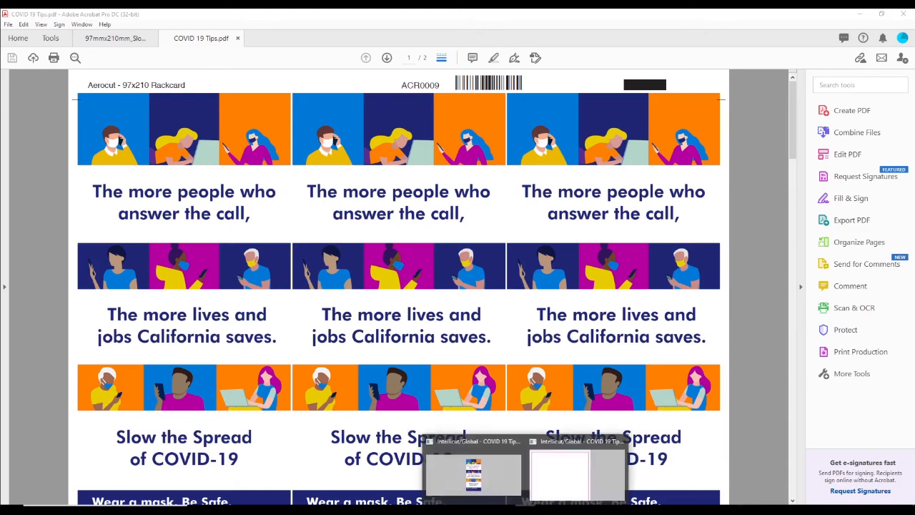
# - Switch back to Intellicut/Global and close the COVID 19 Tips job
pyautogui.click(472, 477)
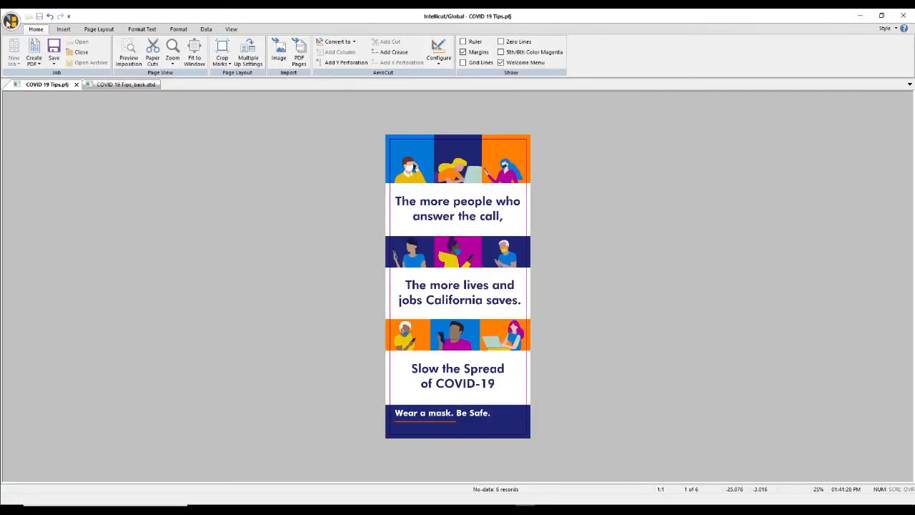
pyautogui.click(9, 22)
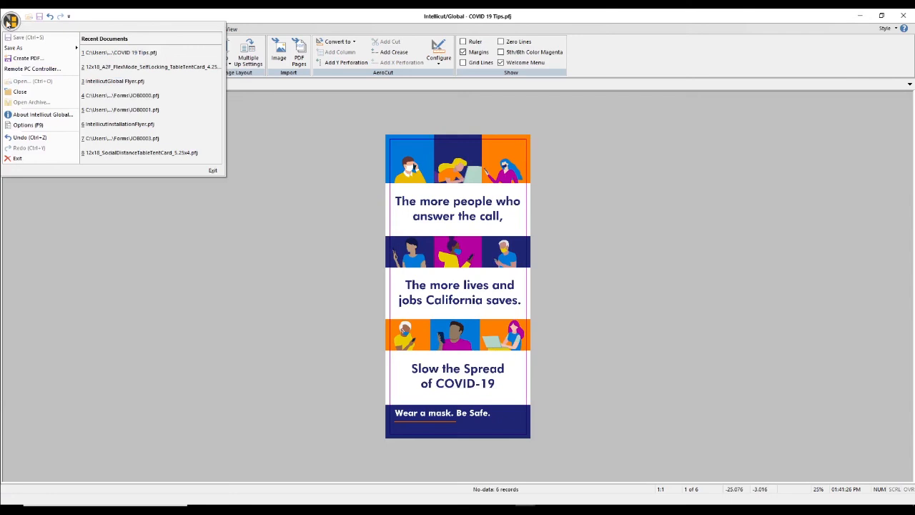
pyautogui.click(63, 93)
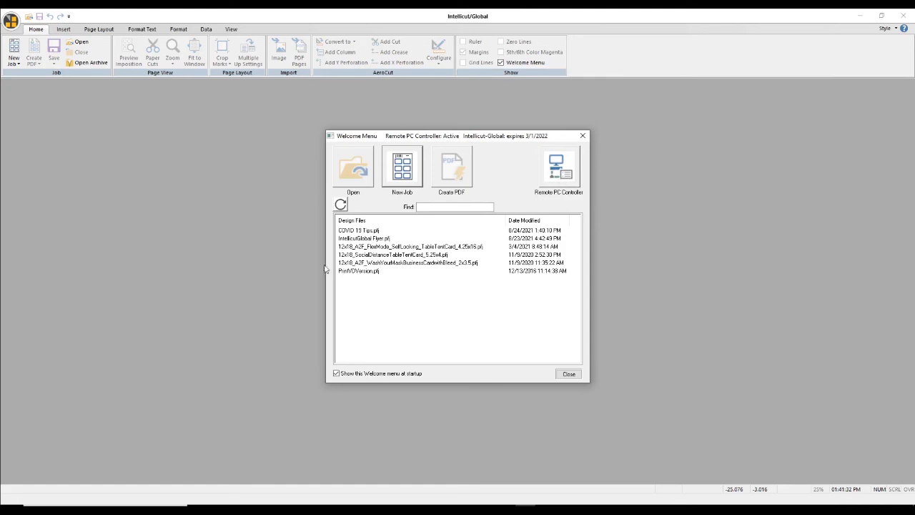
# - Open job 9, 97x210_Rackcar, in the AeroCut Remote PC Controller and preview its cutting layout
pyautogui.click(560, 171)
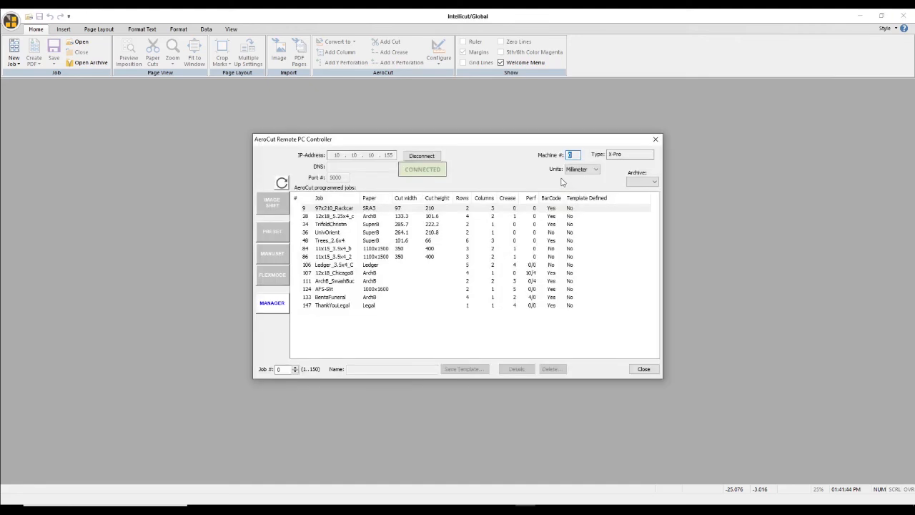
pyautogui.doubleClick(326, 208)
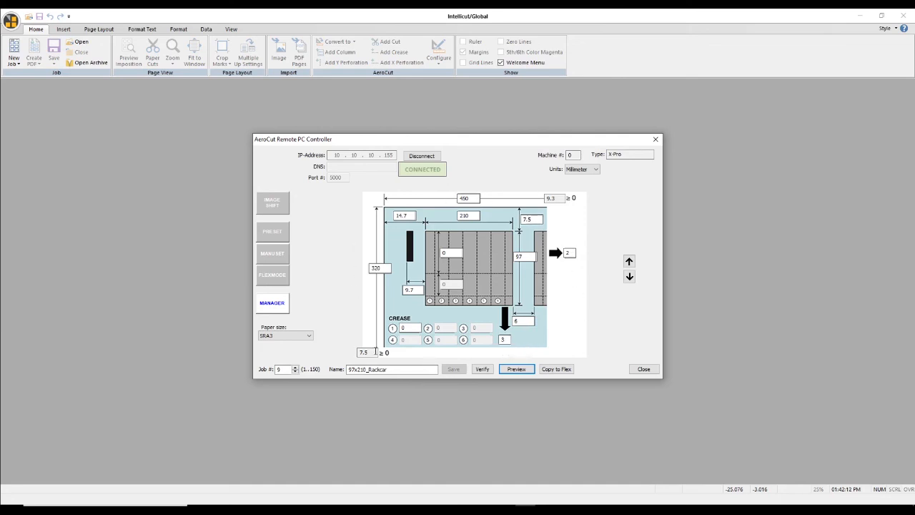
pyautogui.click(519, 369)
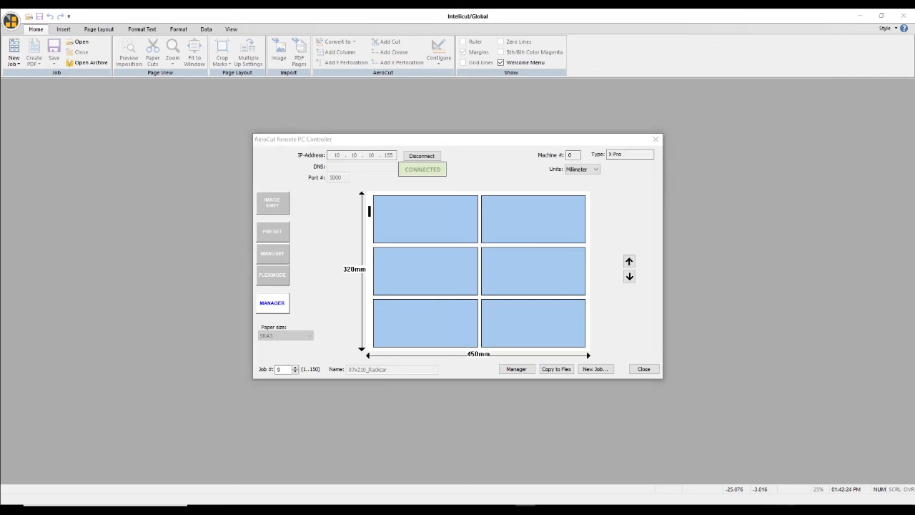
# - Switch to COVID 19 Tips.pdf in Acrobat and examine the full imposed sheet
pyautogui.moveTo(786, 505)
pyautogui.click(813, 489)
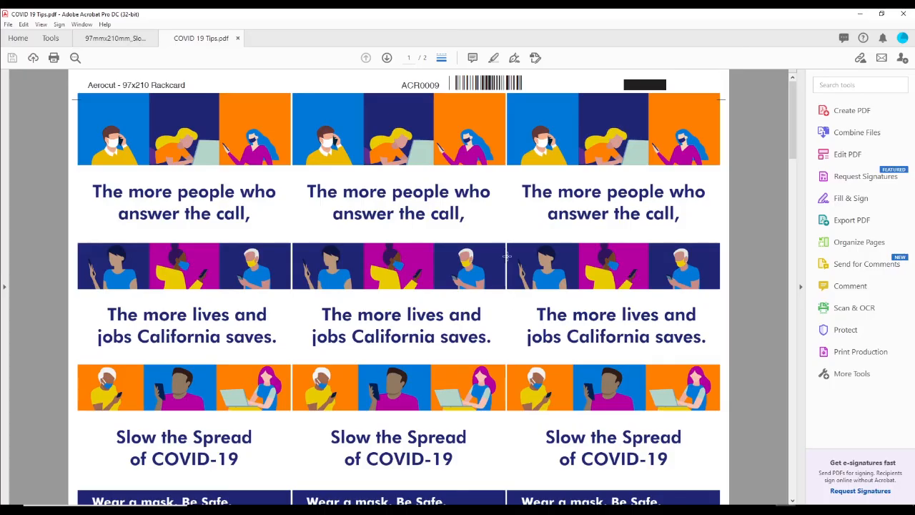
pyautogui.keyDown('ctrl'); pyautogui.scroll(-5, 507, 256); pyautogui.keyUp('ctrl')
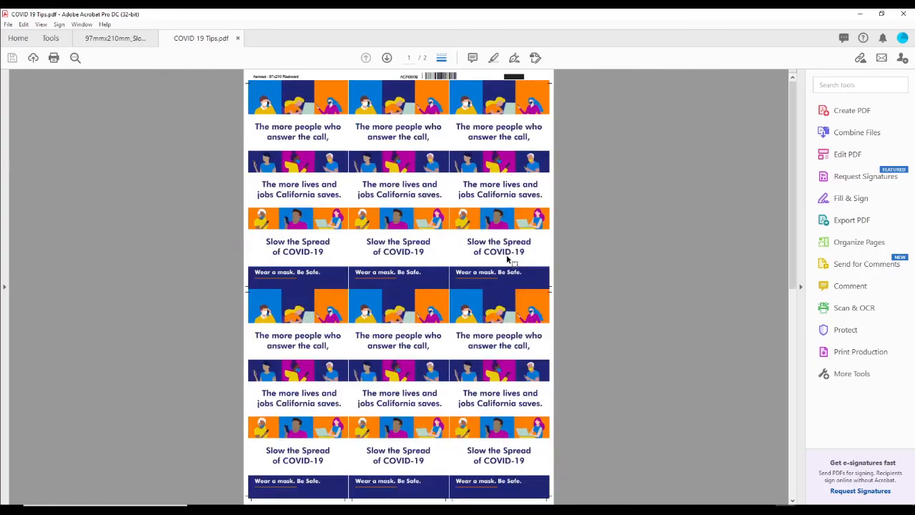